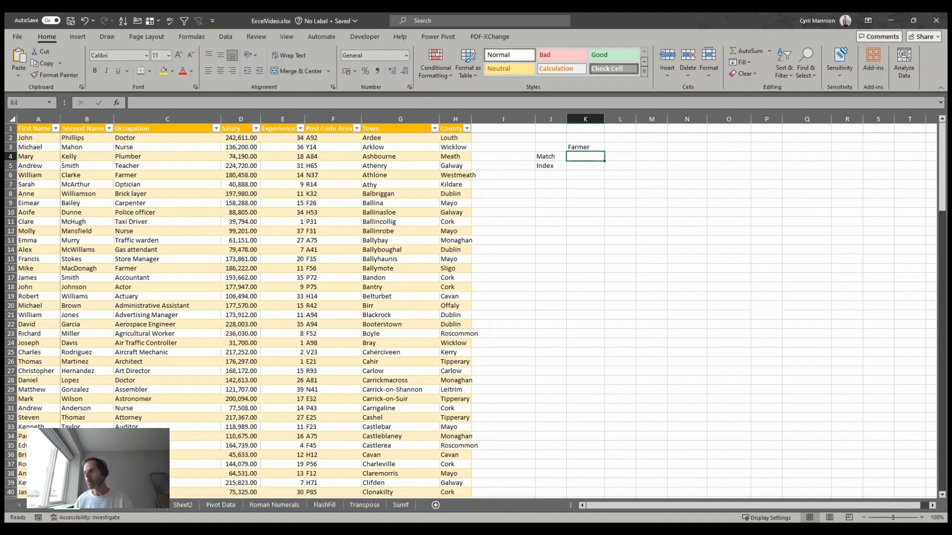
Enter the formula =MATCH(K3,C:C,0) in cell K4 to find the lookup value's position in the Occupation column
left_click(768, 299)
left_click(587, 157)
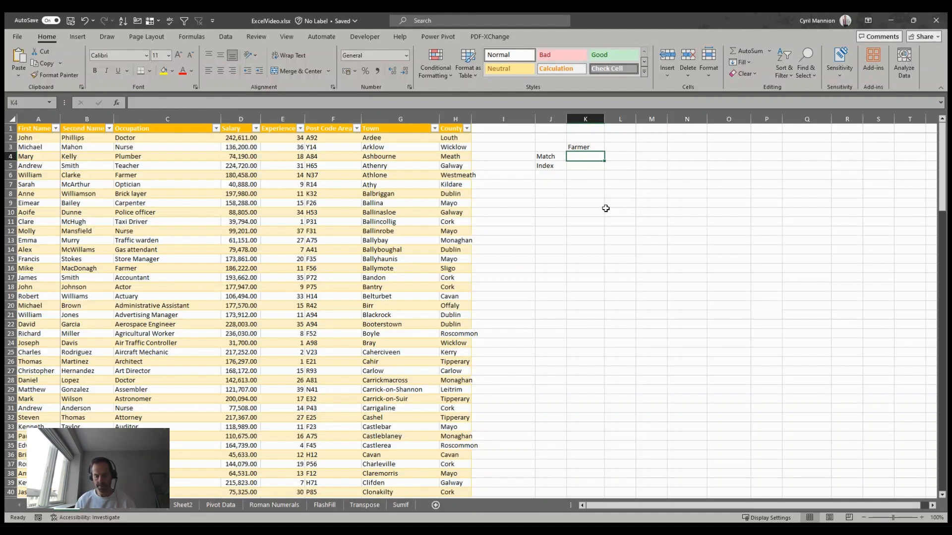
type("=match(")
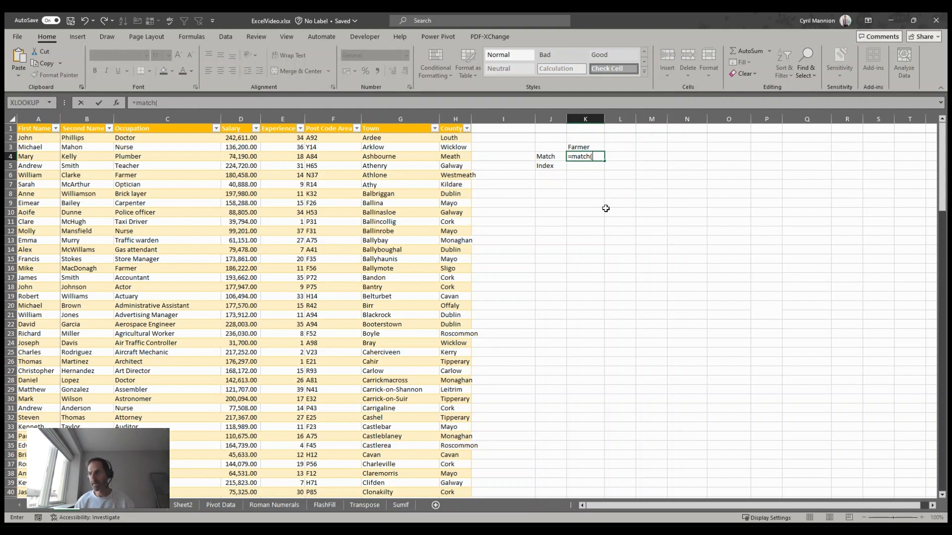
key("Up")
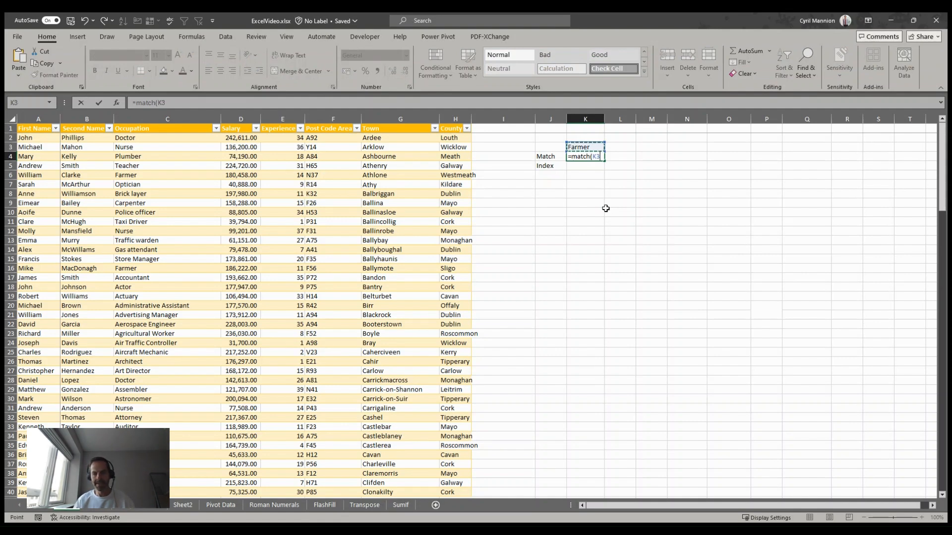
type(",")
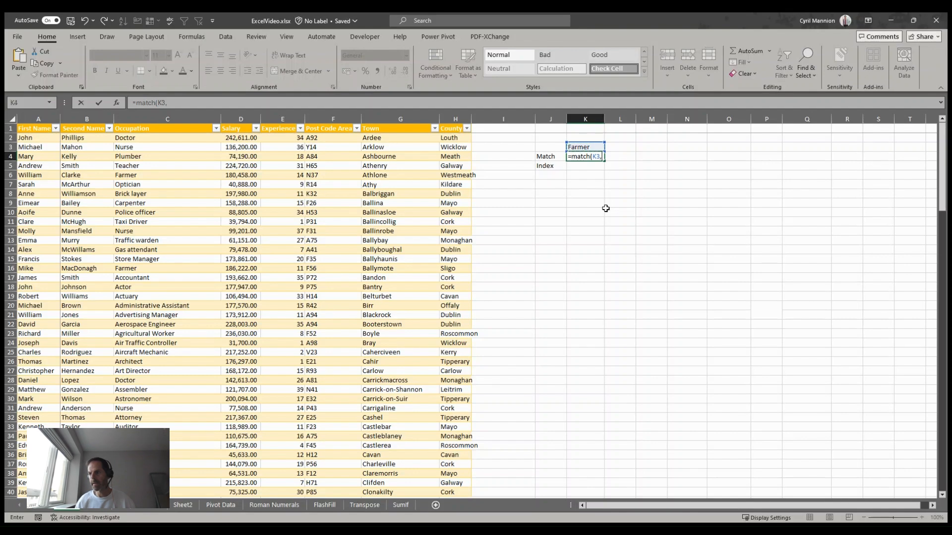
left_click(179, 119)
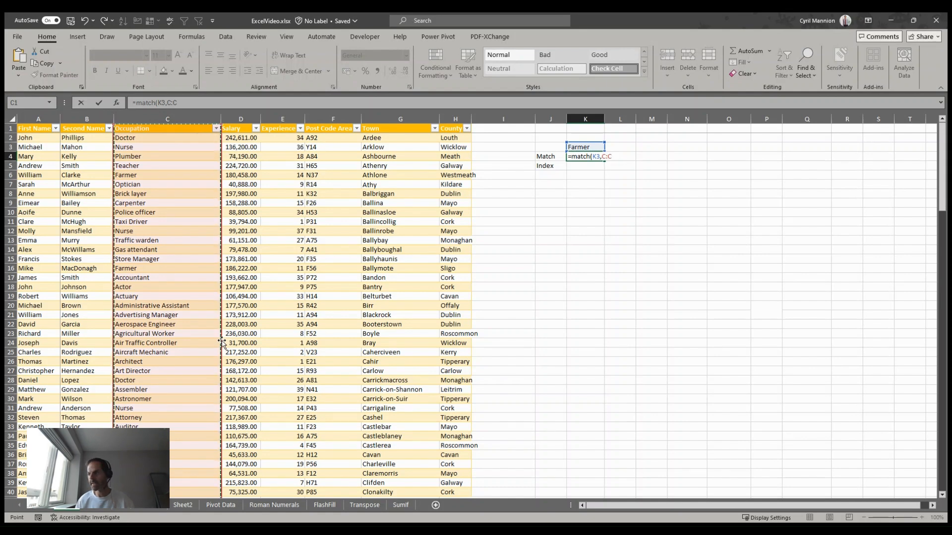
type(",")
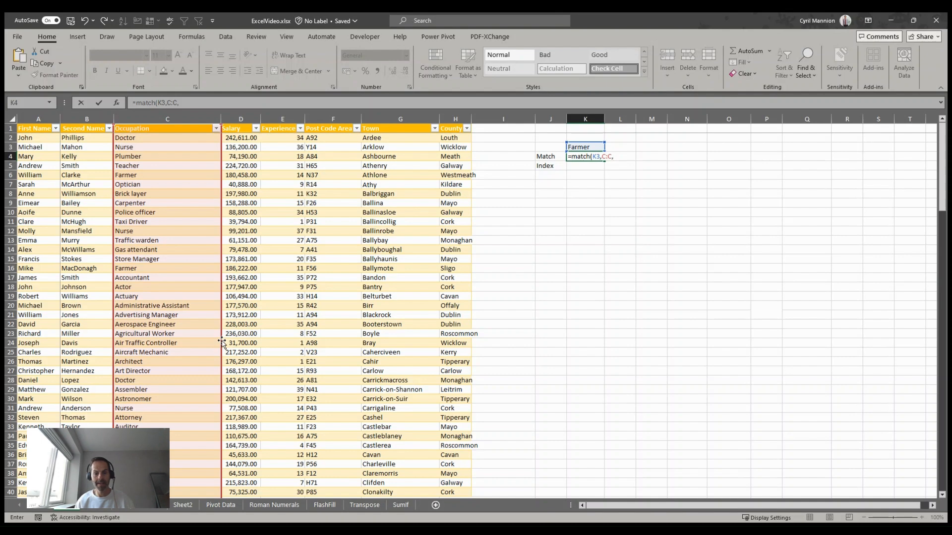
type("0")
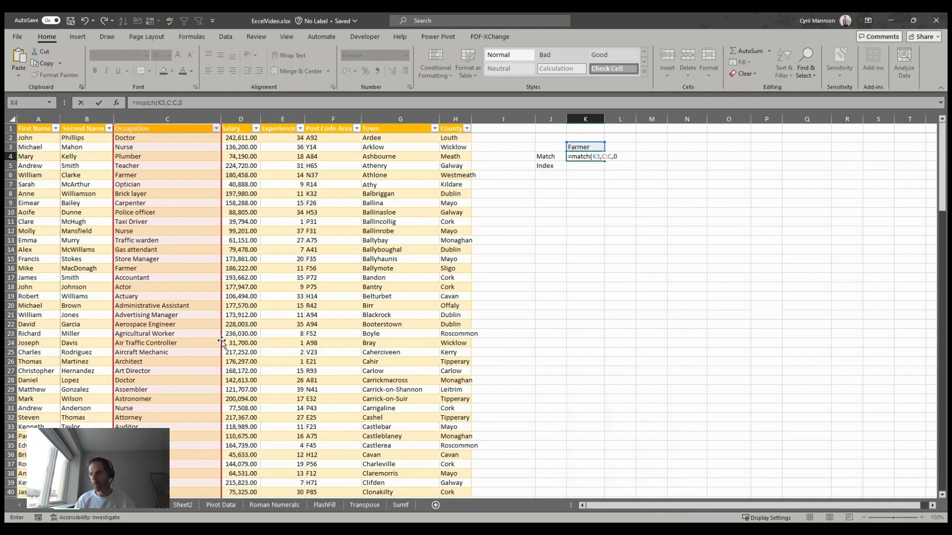
key("Return")
key("Up")
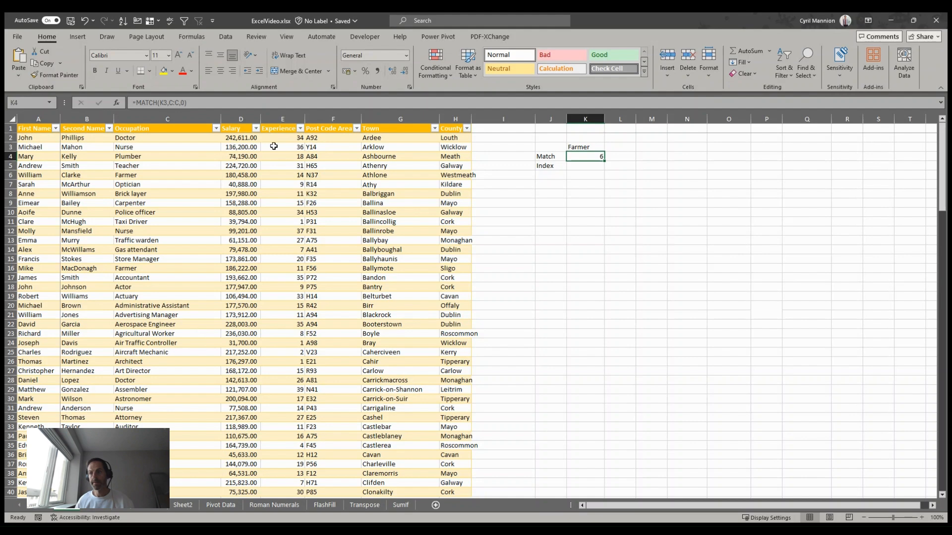
Go through the Occupation column cell by cell from the header to check the row position of Farmer
left_click(170, 138)
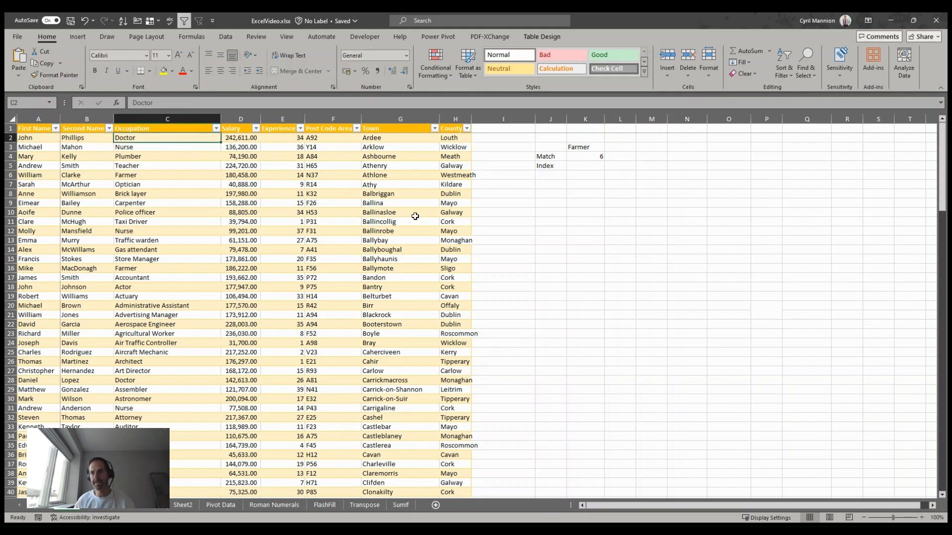
key("Down")
key("Down")
key("Down")
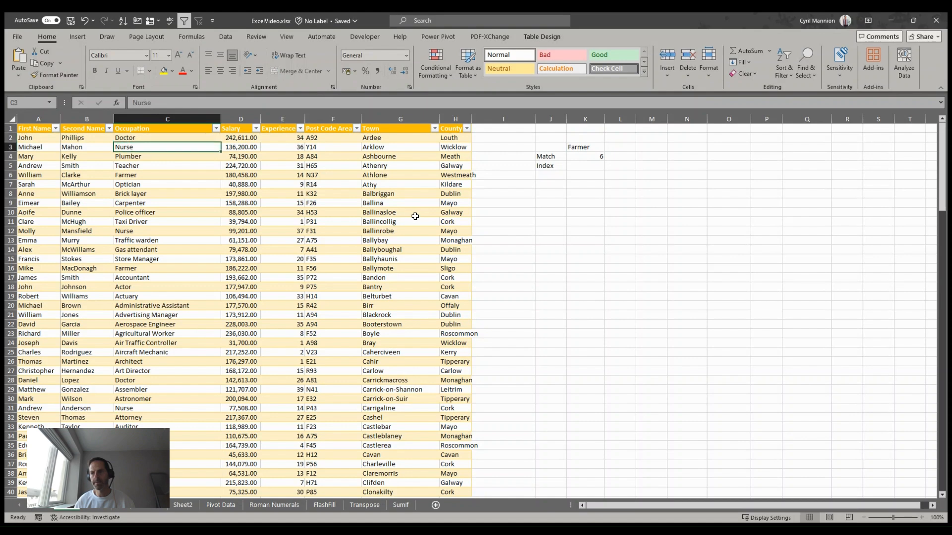
key("Down")
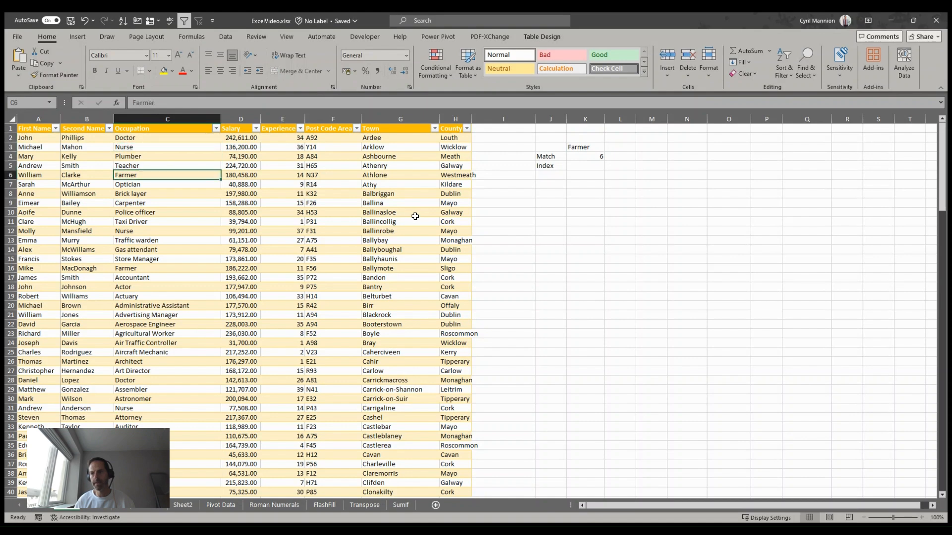
key("Up")
key("Up")
key("Up")
key("Up")
key("Up")
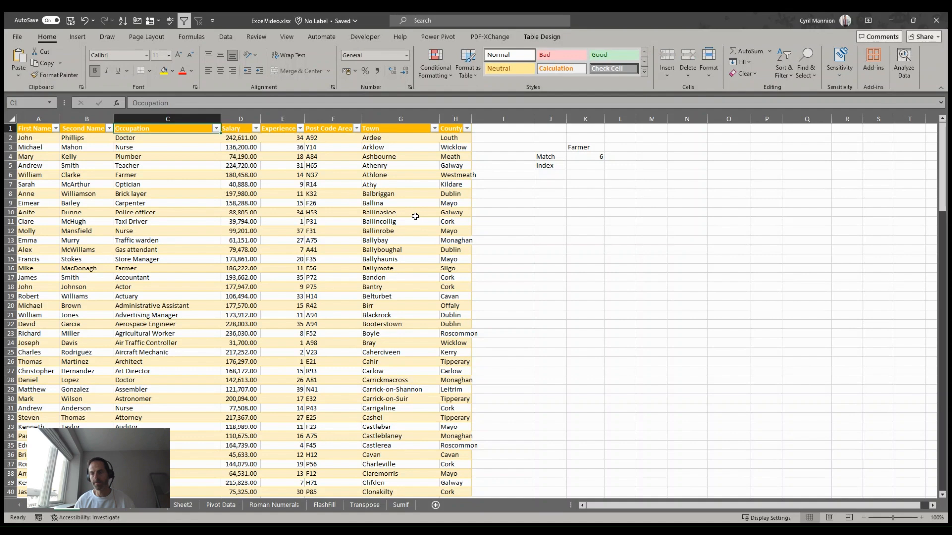
key("Down")
key("Down")
key("Down")
key("Down")
key("Down")
key("Down")
key("Down")
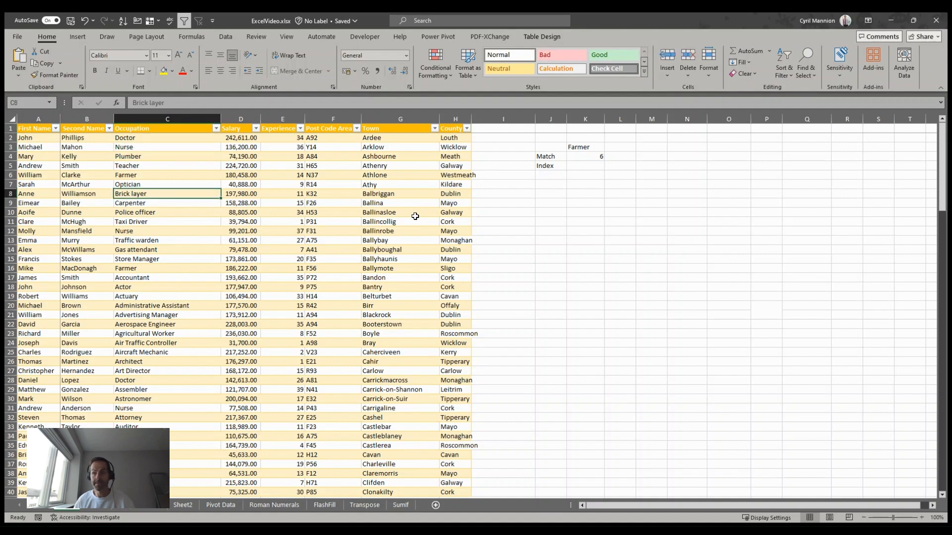
Change the lookup value in K3 to Doctor and check it against the first Doctor entry in the Occupation column
left_click(590, 146)
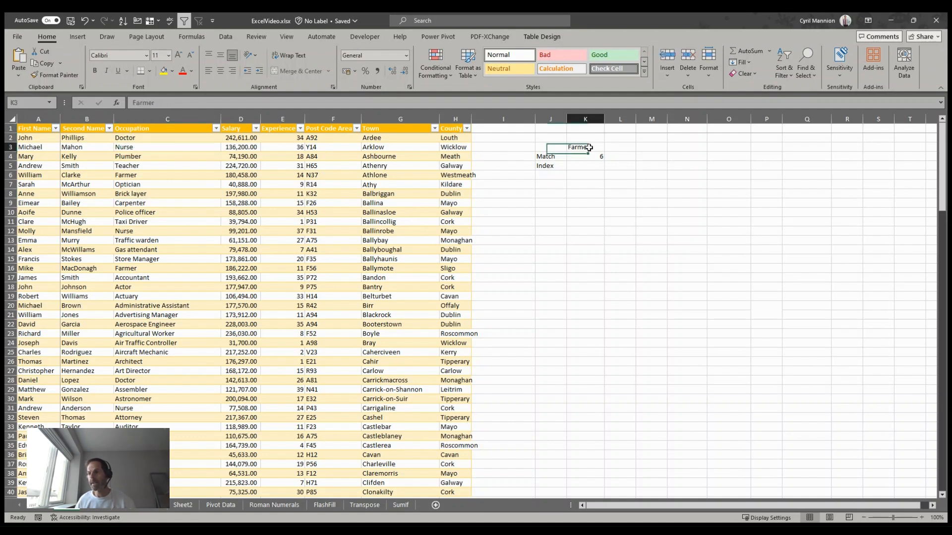
type("Dco")
key("BackSpace")
key("BackSpace")
type("octor")
key("Return")
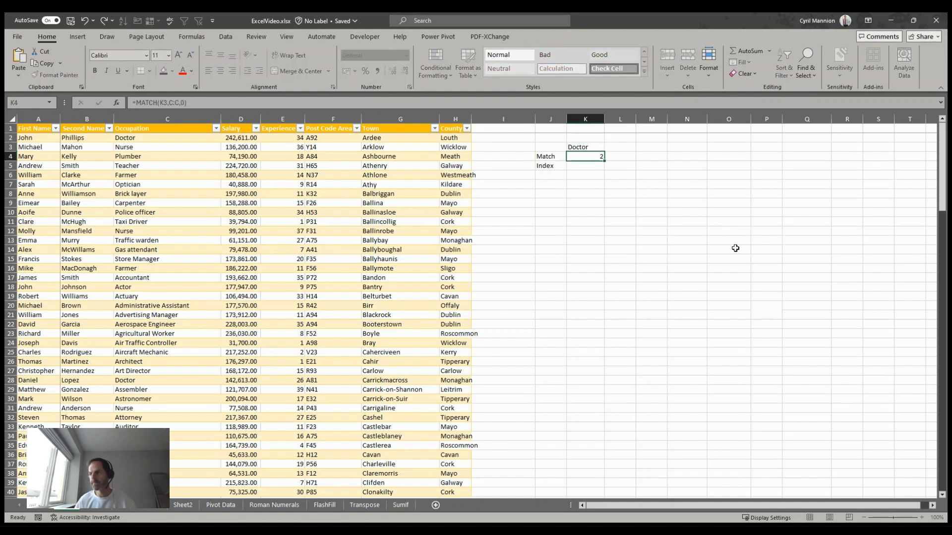
left_click(169, 139)
Replace the lookup value in K3 with Nurse
left_click(575, 146)
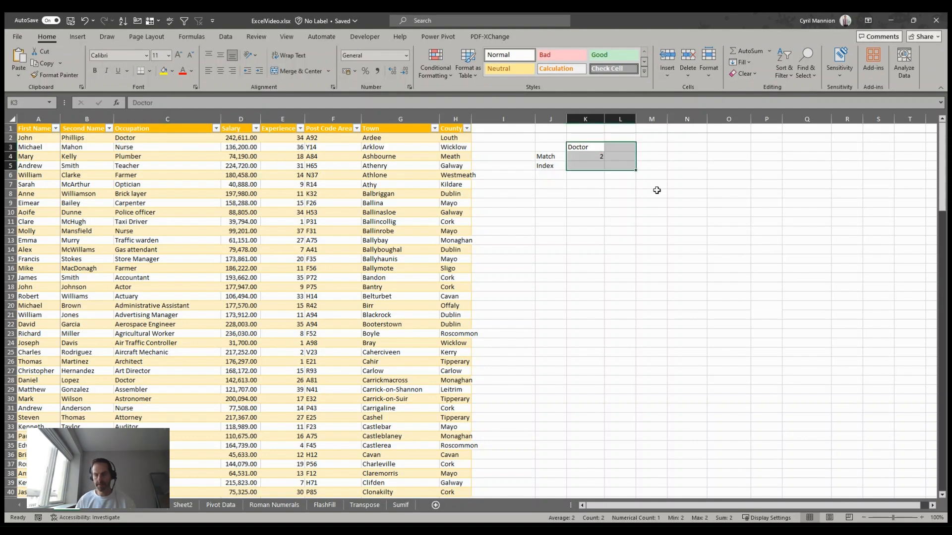
type("Nurse")
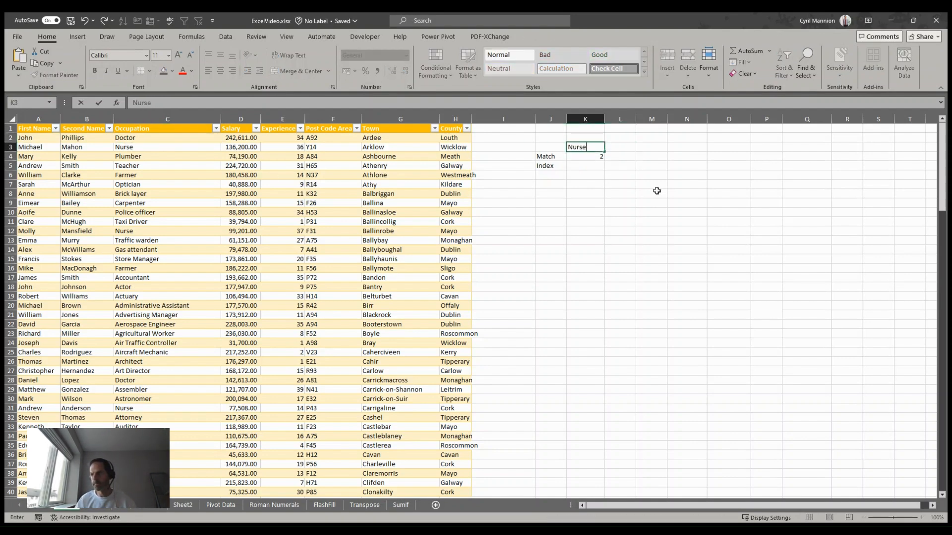
key("Return")
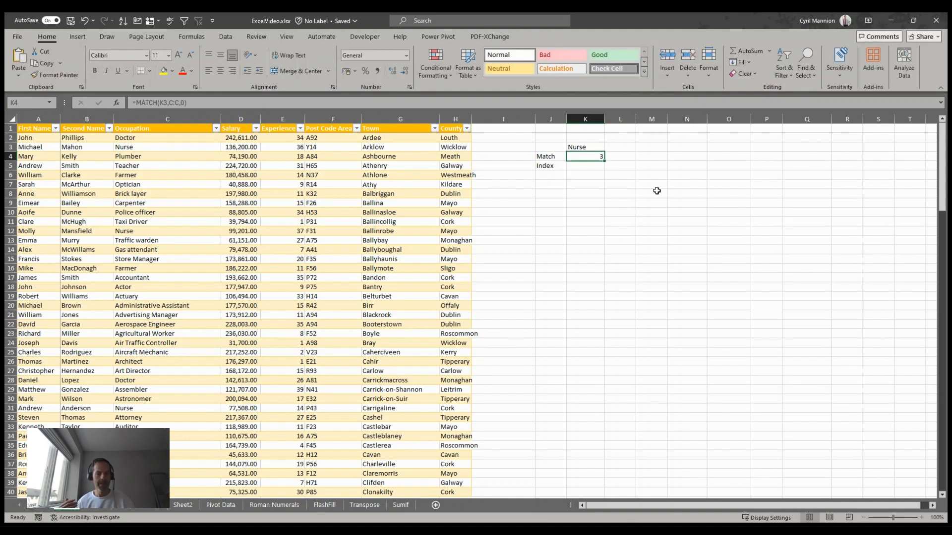
left_click(586, 144)
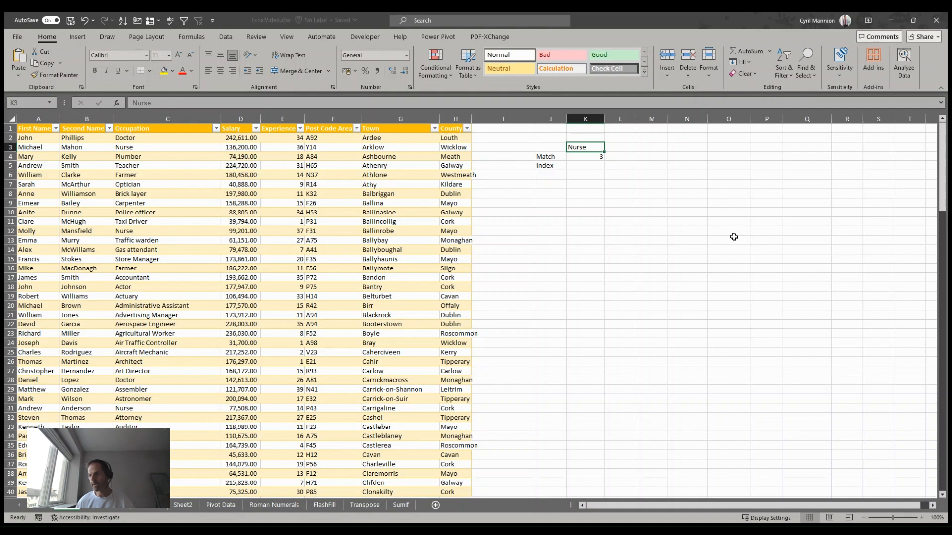
Enter the formula =INDEX(D:D,MATCH(K3,C:C,0)) in cell K5 to return the salary for the lookup occupation
key("Down")
key("Down")
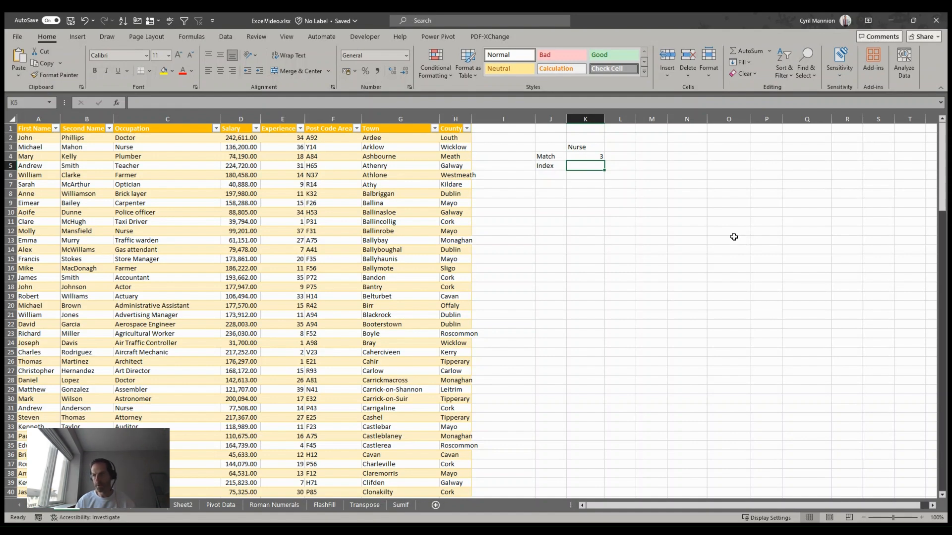
type("=ind")
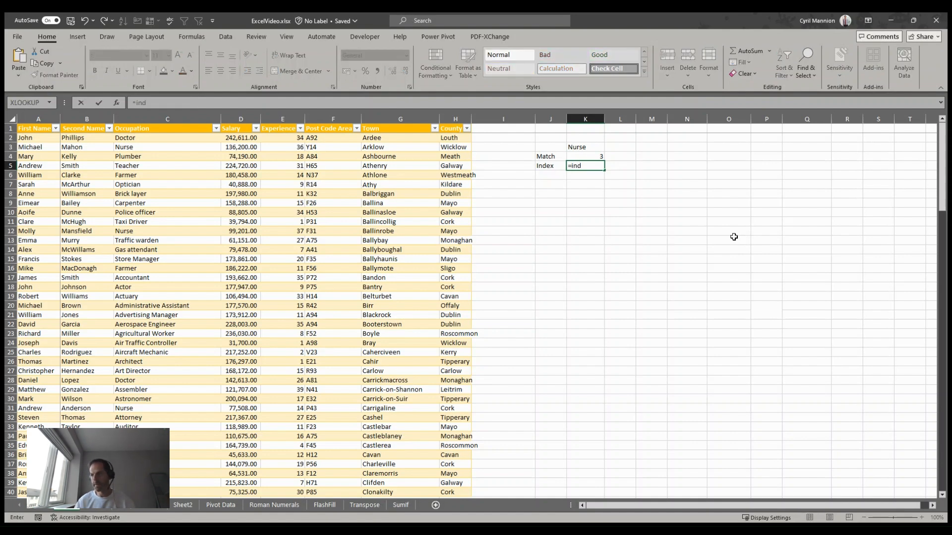
type("ex(")
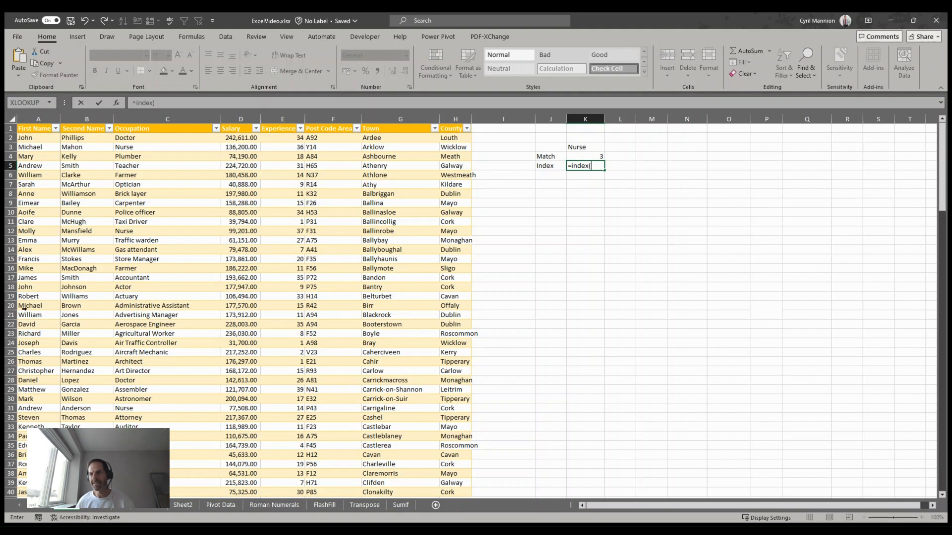
left_click(239, 119)
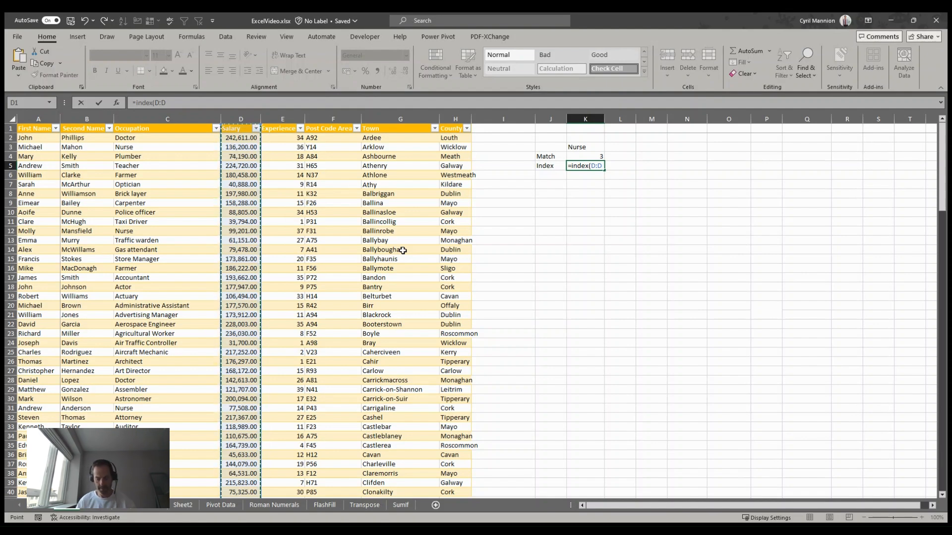
type(",")
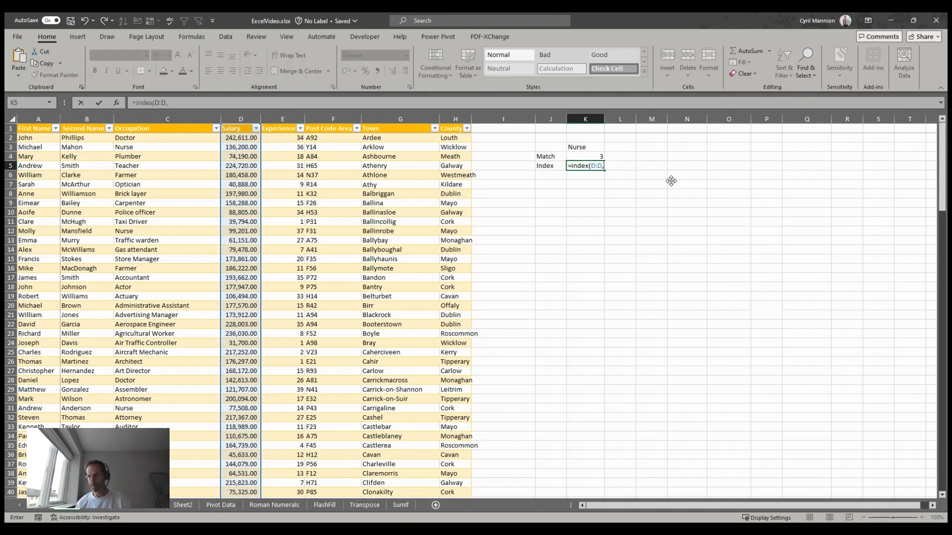
type("match(")
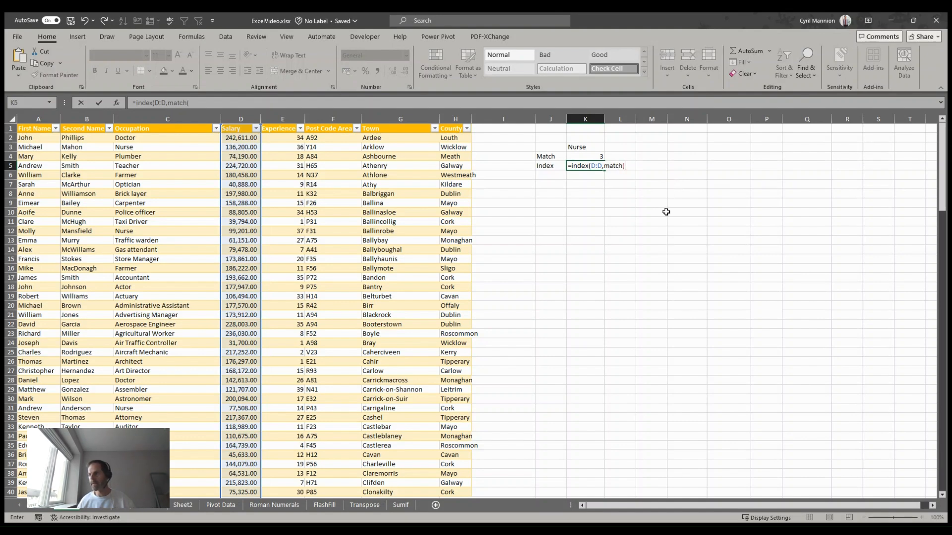
left_click(584, 146)
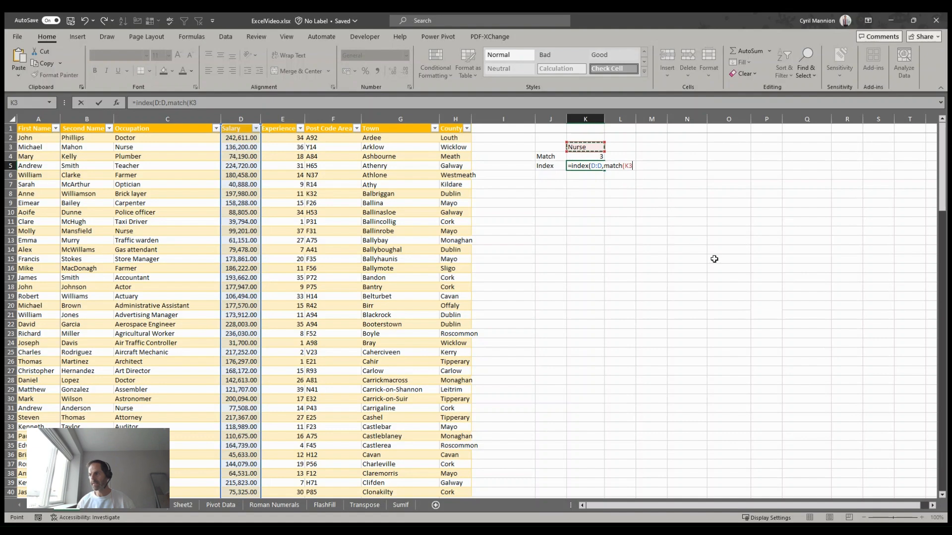
type(",")
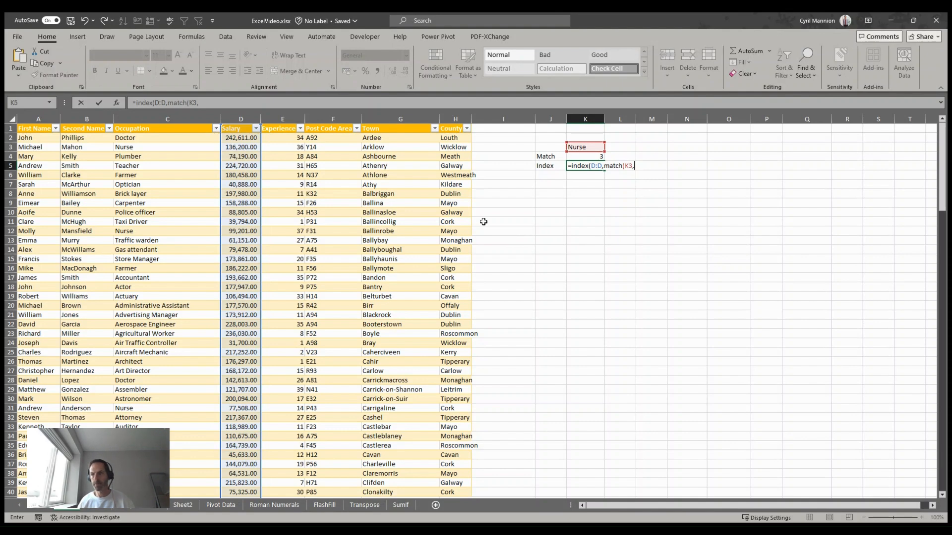
left_click(170, 118)
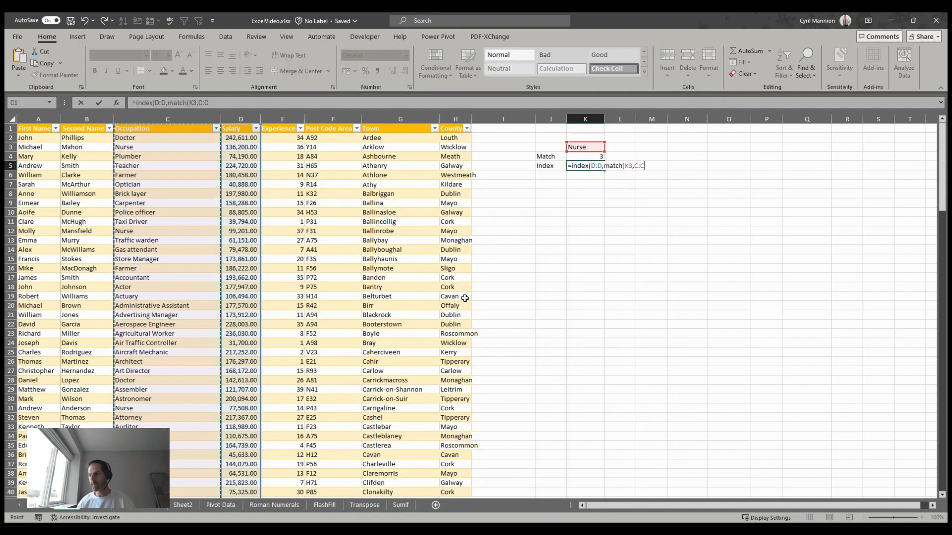
type(",")
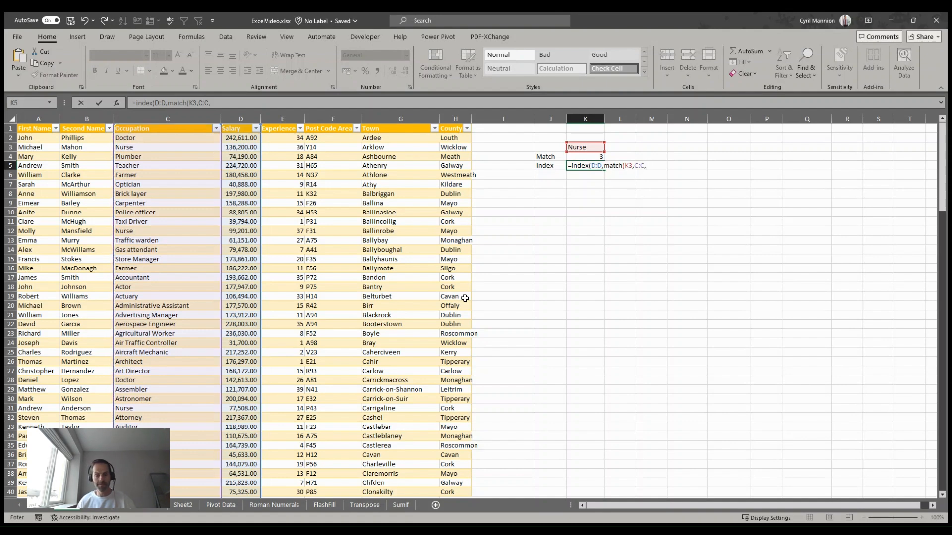
type("0")
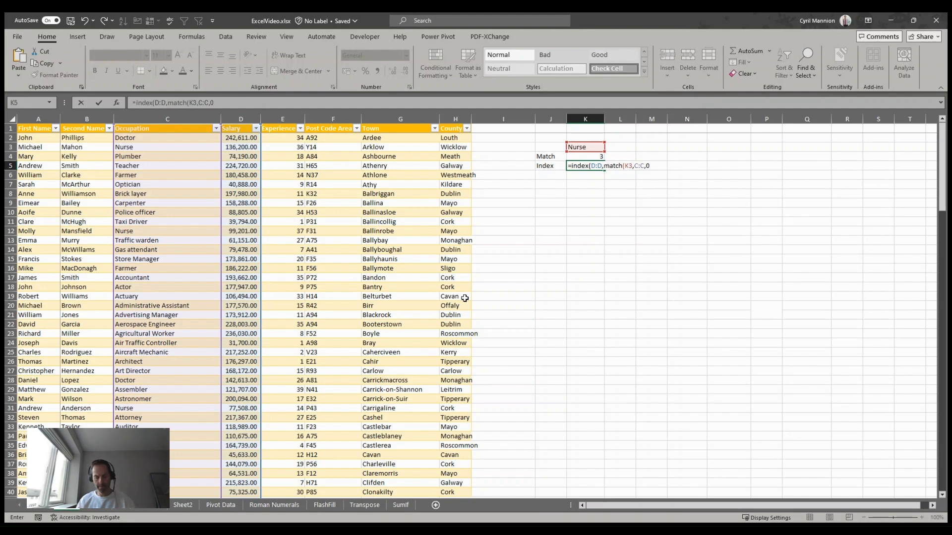
type(")")
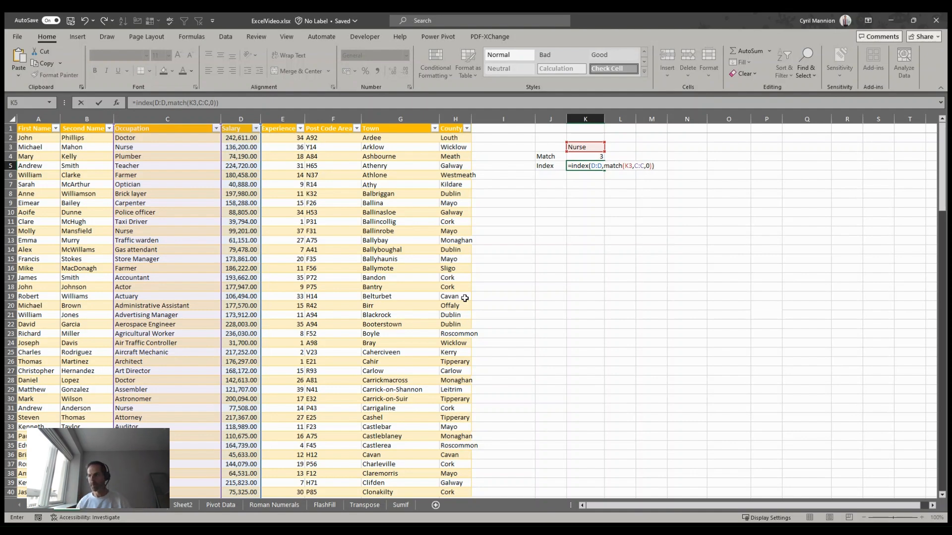
key("Return")
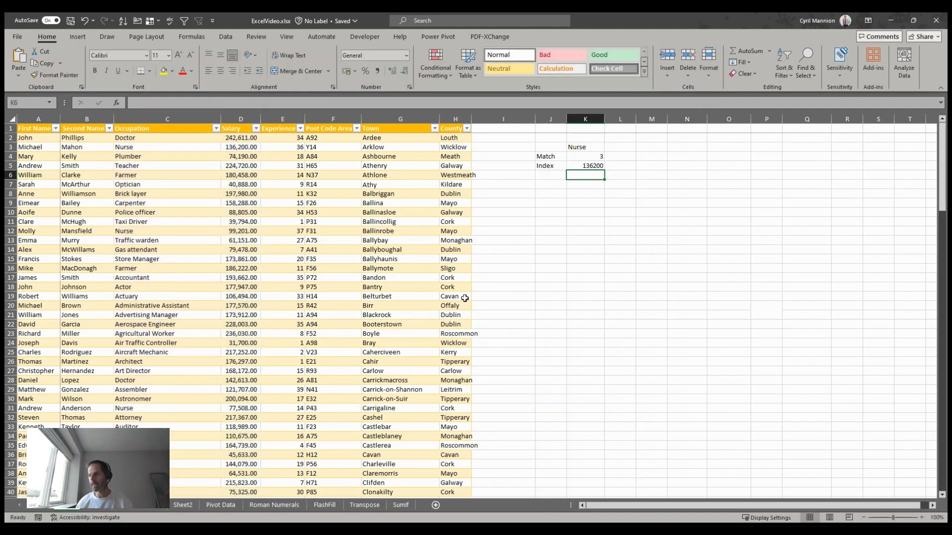
Format K5 with a comma thousands separator and no decimals, and compare it with the Nurse salary in D3
key("Up")
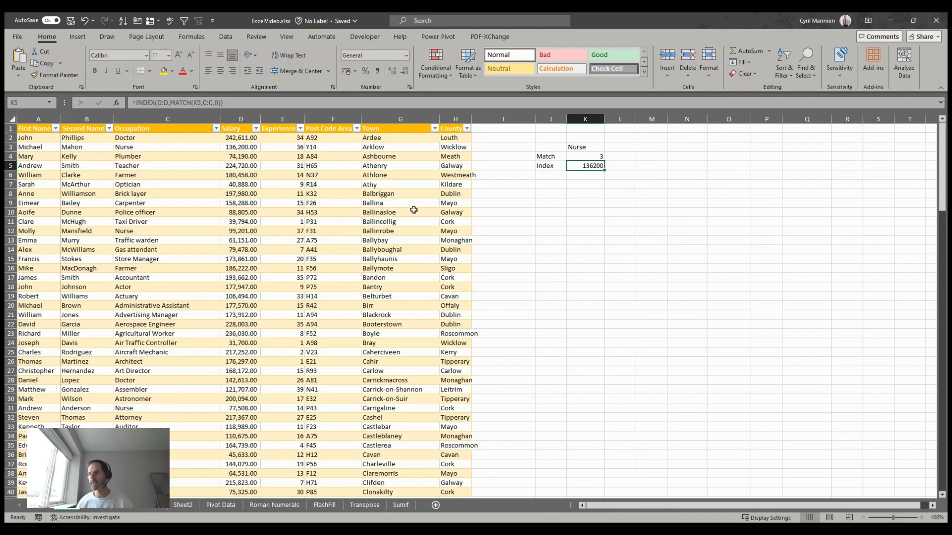
left_click(377, 69)
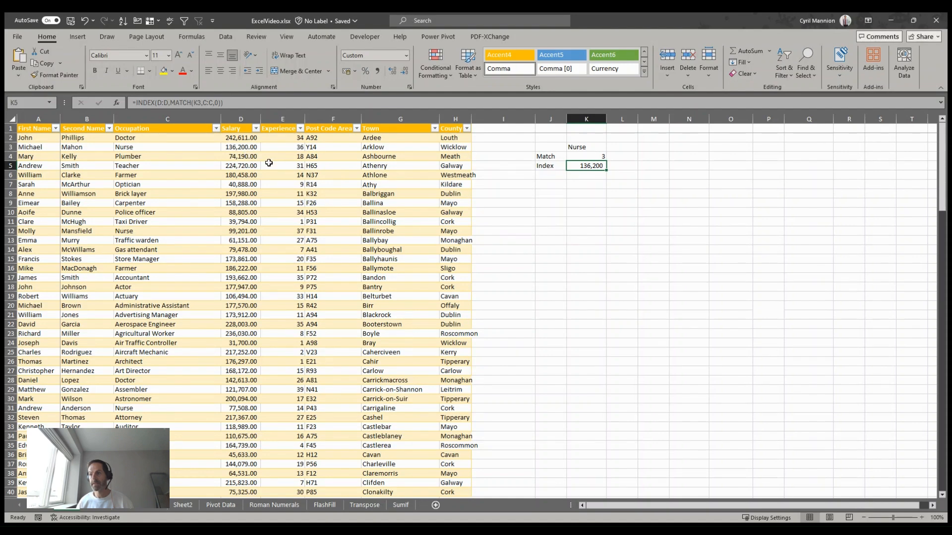
left_click(246, 155)
left_click(241, 146)
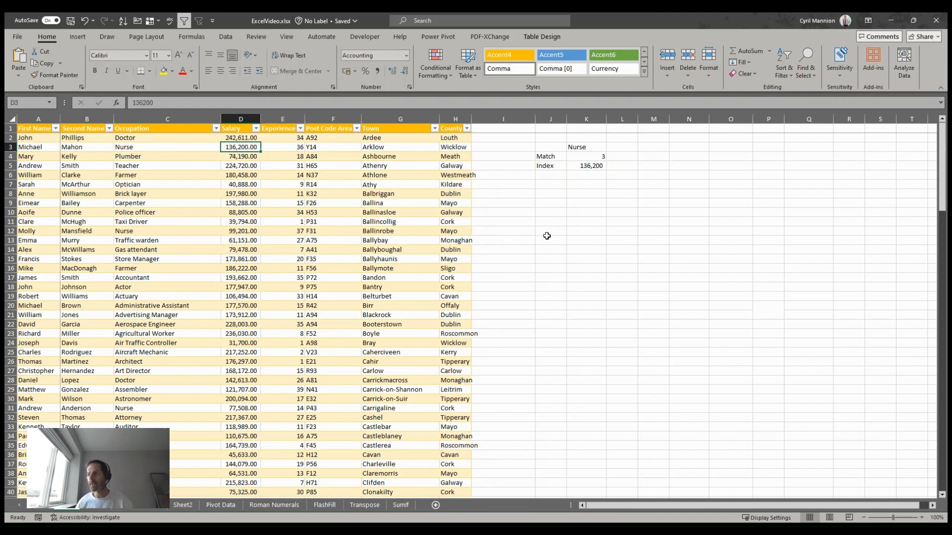
left_click(586, 164)
Test the INDEX formula by setting the lookup value in K3 to Doctor
left_click(590, 147)
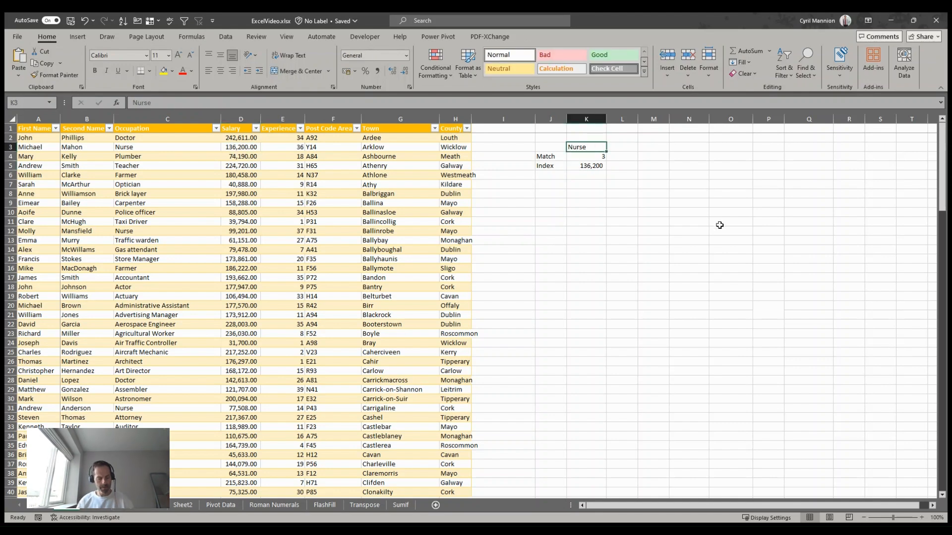
type("Doctor")
key("Return")
Set the lookup value in K3 to Plumber and select the INDEX formula cell K5
key("Up")
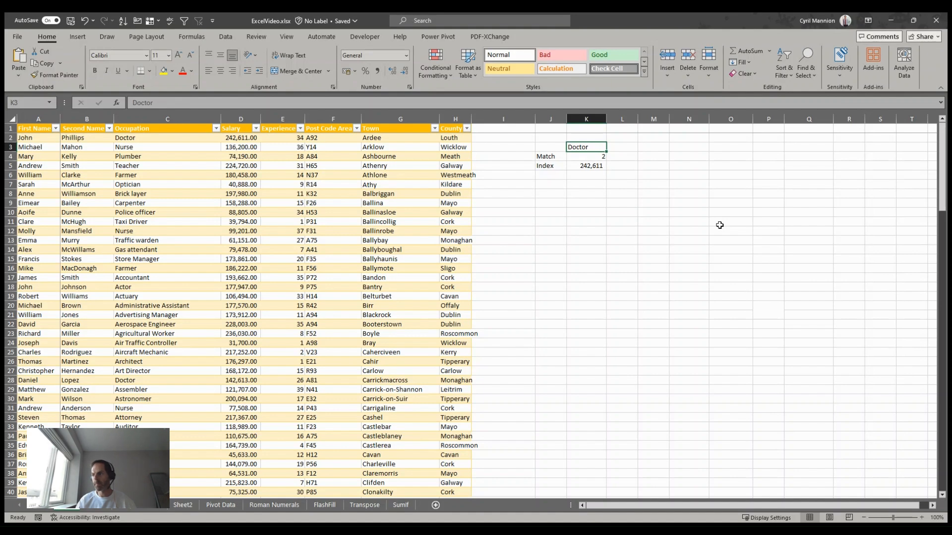
type("Plumber")
key("Return")
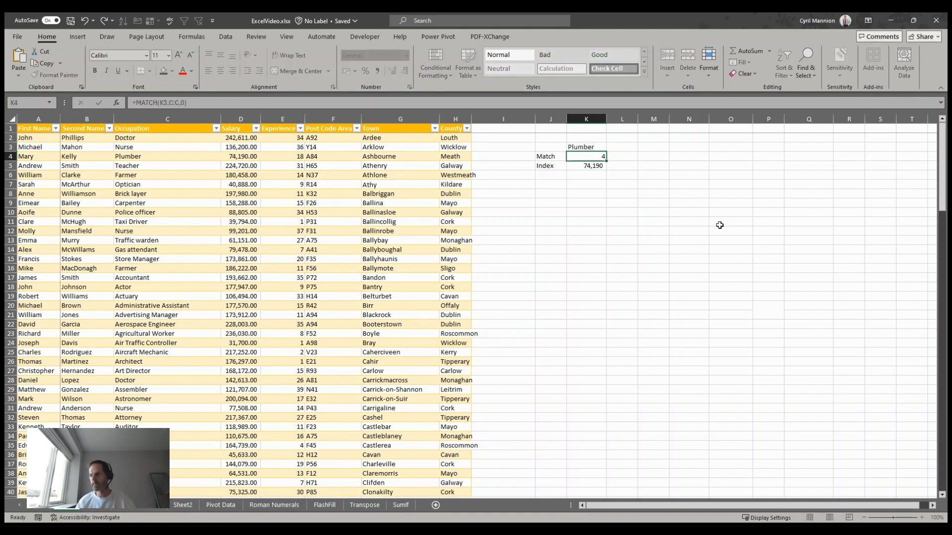
key("Down")
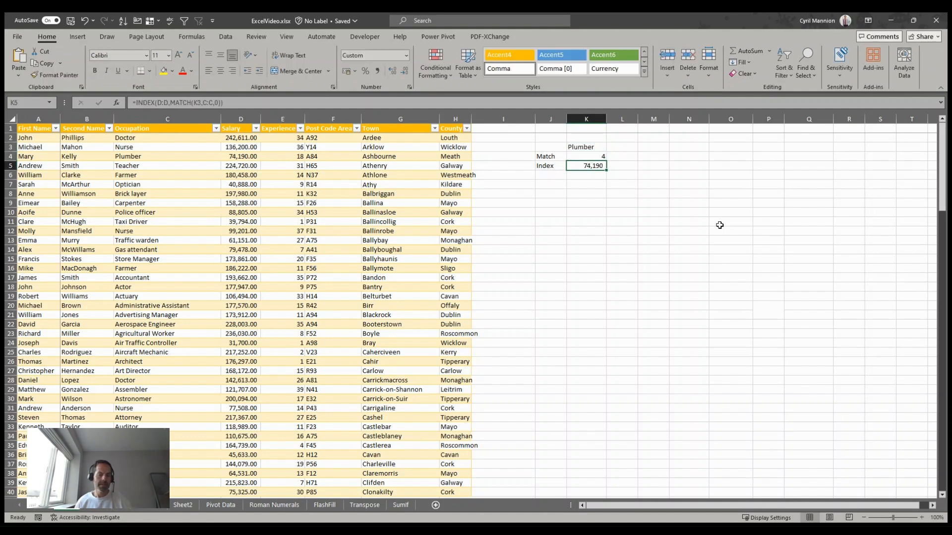